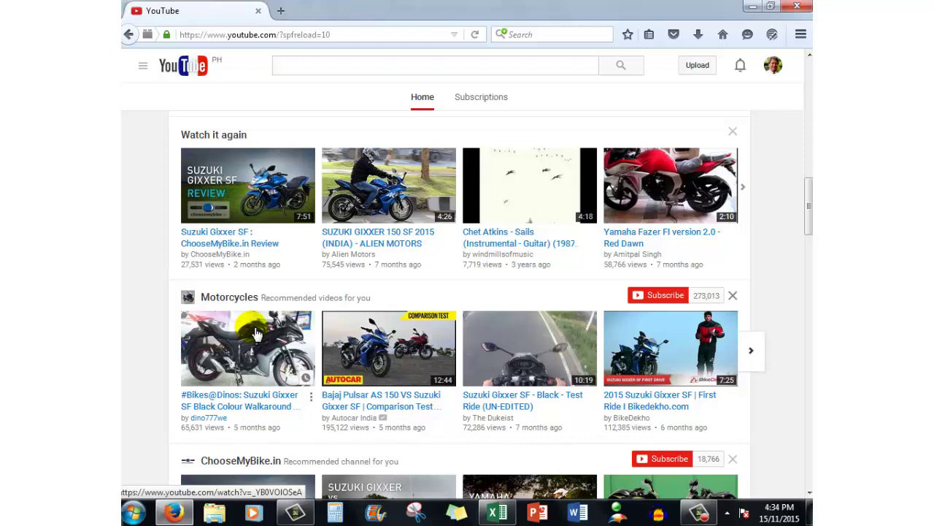
Step: Switch to the Excel video library and view the rating choices available for the first video
{"action": "left_click", "coordinate": [499, 514]}
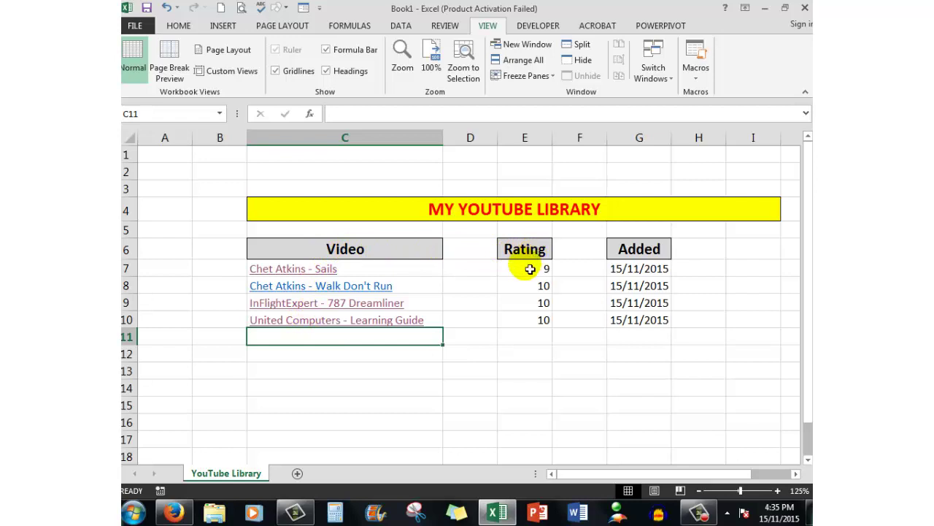
{"action": "left_click", "coordinate": [520, 270]}
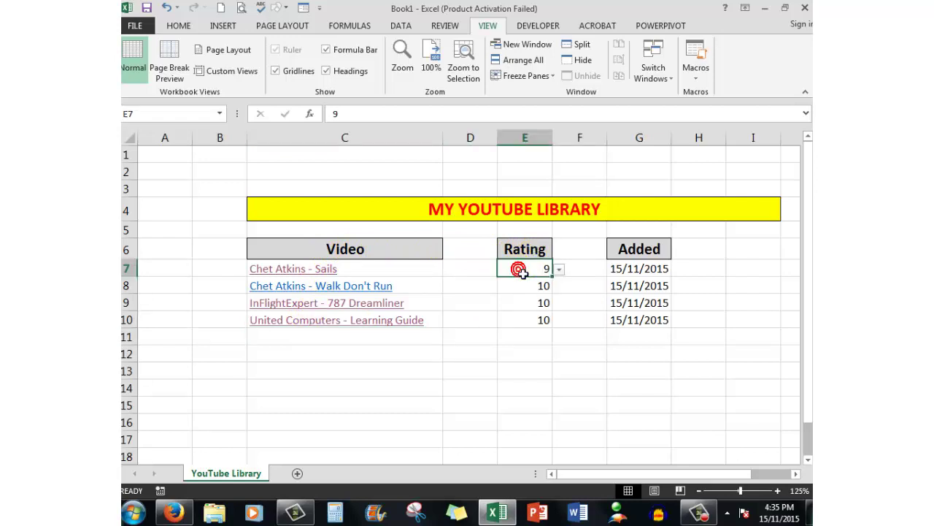
{"action": "left_click", "coordinate": [560, 269]}
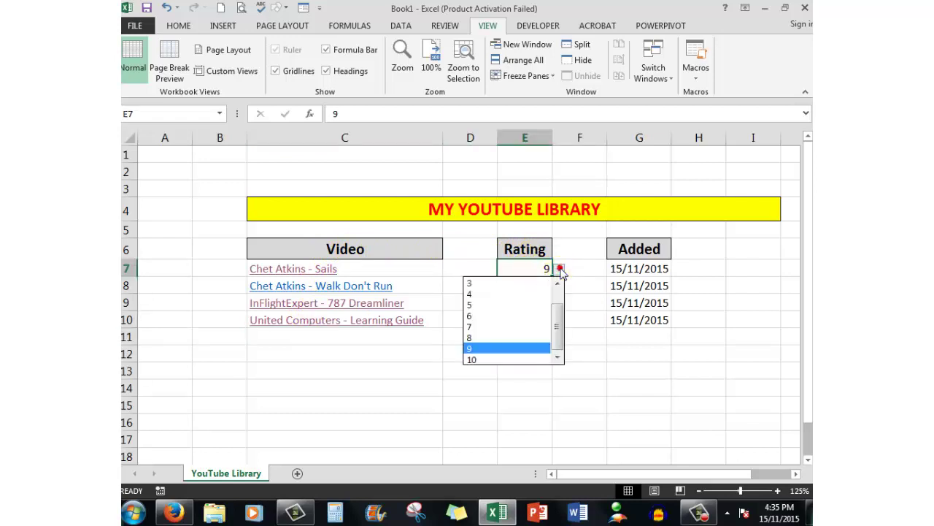
{"action": "left_click", "coordinate": [515, 246]}
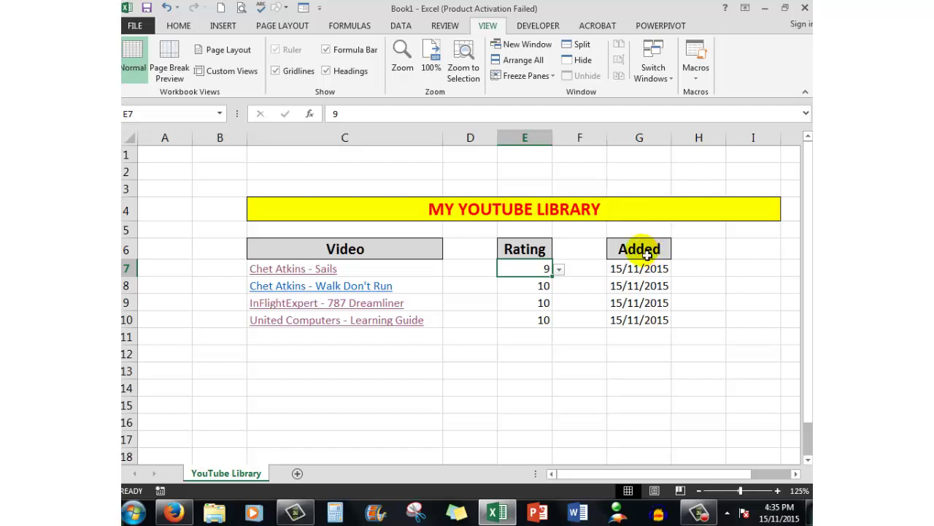
Step: Clear the Added date of the first video in cell G7 and re-enter the current date, 15/11/2015
{"action": "left_click", "coordinate": [652, 273]}
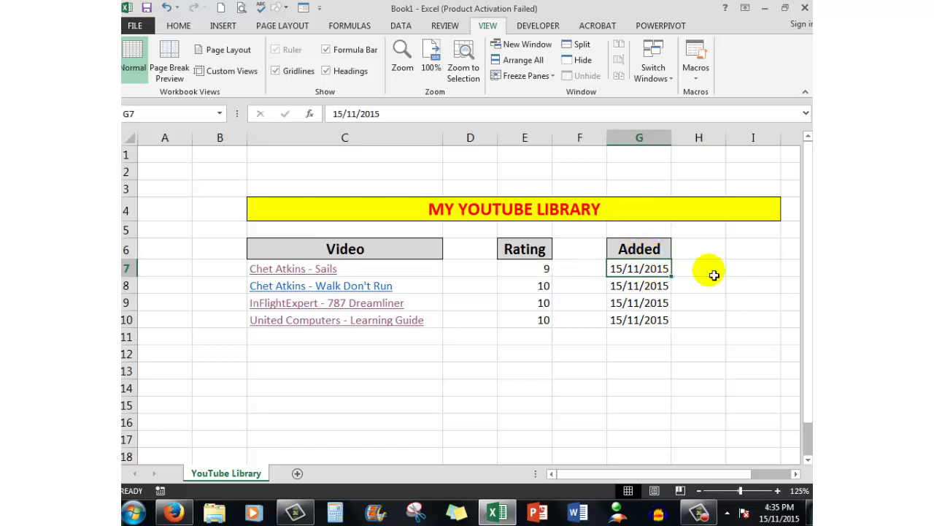
{"action": "key", "text": "Delete"}
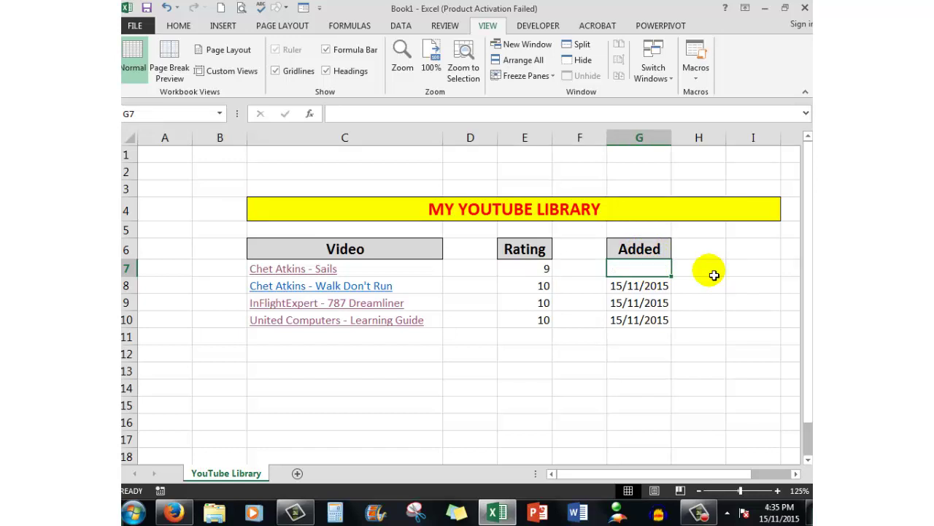
{"action": "key", "text": "ctrl+semicolon"}
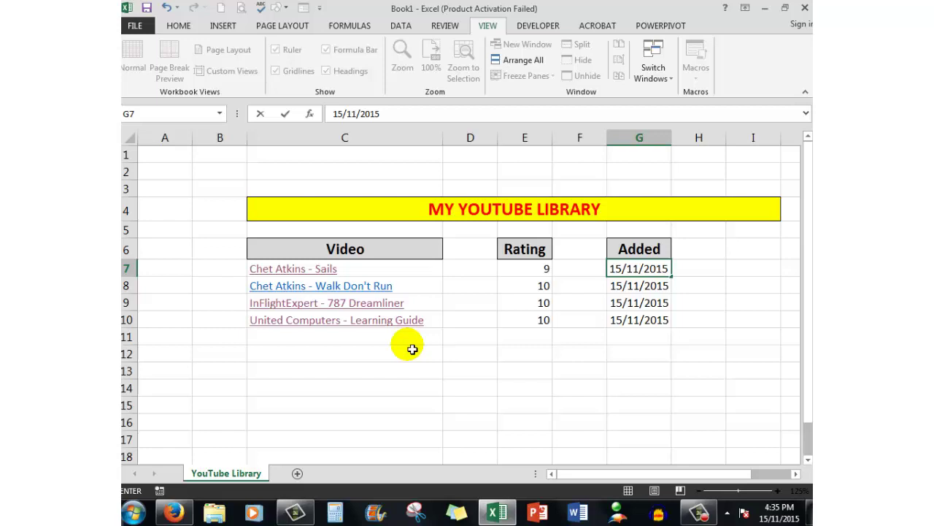
{"action": "left_click", "coordinate": [312, 342]}
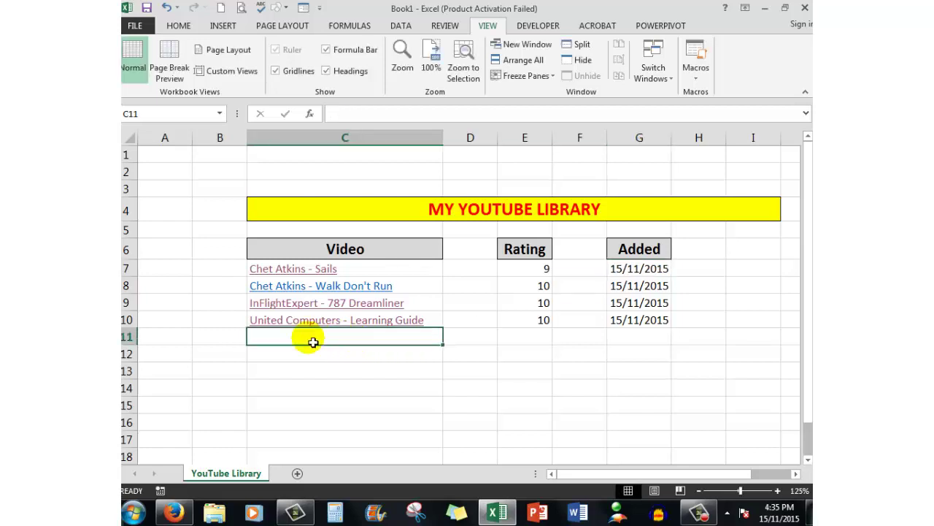
Step: Switch to Firefox, open the recommended Suzuki Gixxer SF Black Colour Walkaround video on YouTube and pause it
{"action": "left_click", "coordinate": [173, 512]}
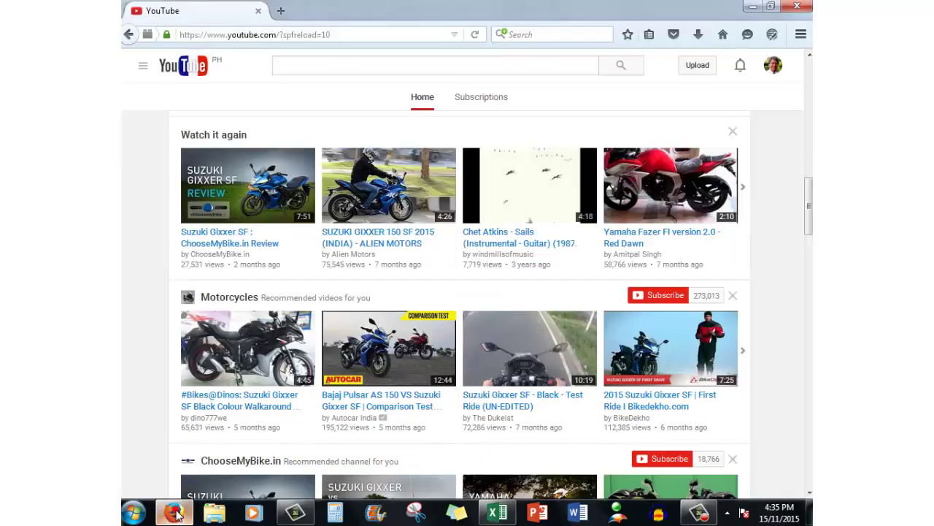
{"action": "left_click", "coordinate": [234, 346]}
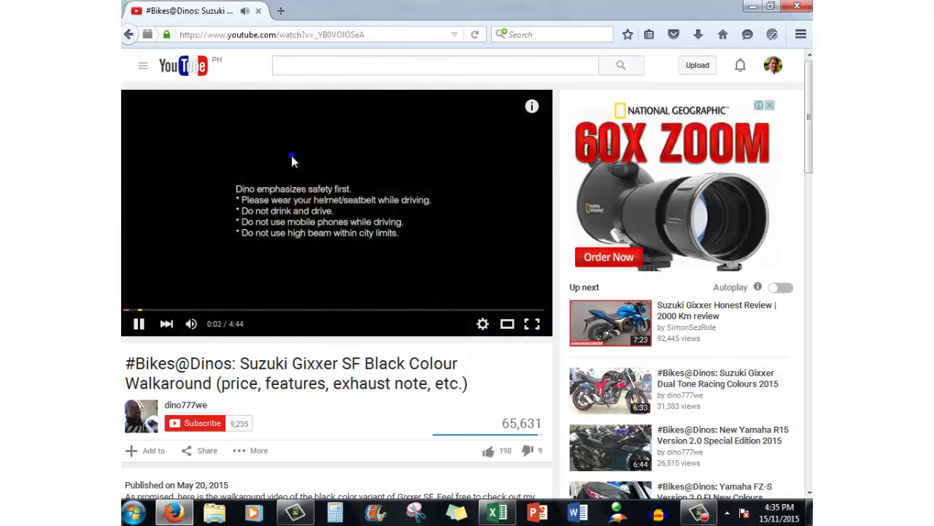
{"action": "right_click", "coordinate": [291, 155]}
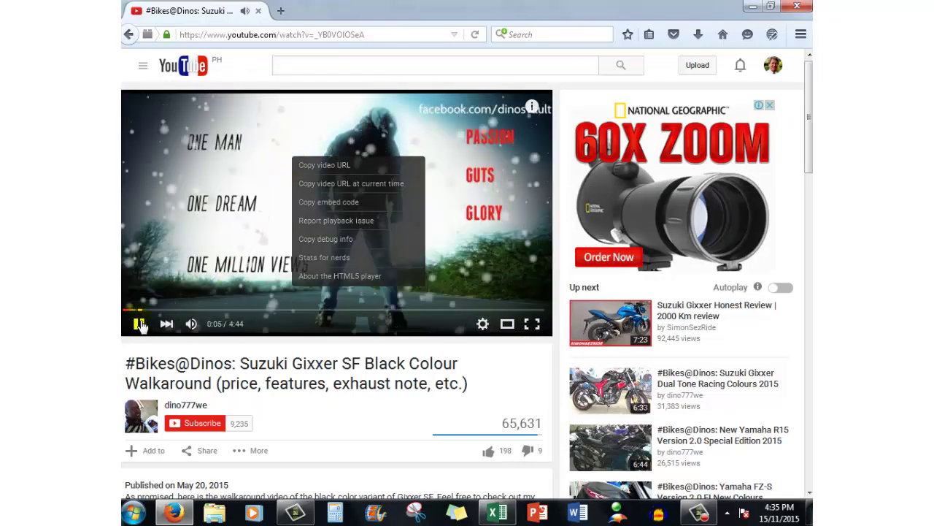
{"action": "left_click", "coordinate": [139, 325]}
Step: Copy the paused video's URL and paste it into cell C11 of the Excel library
{"action": "right_click", "coordinate": [291, 205]}
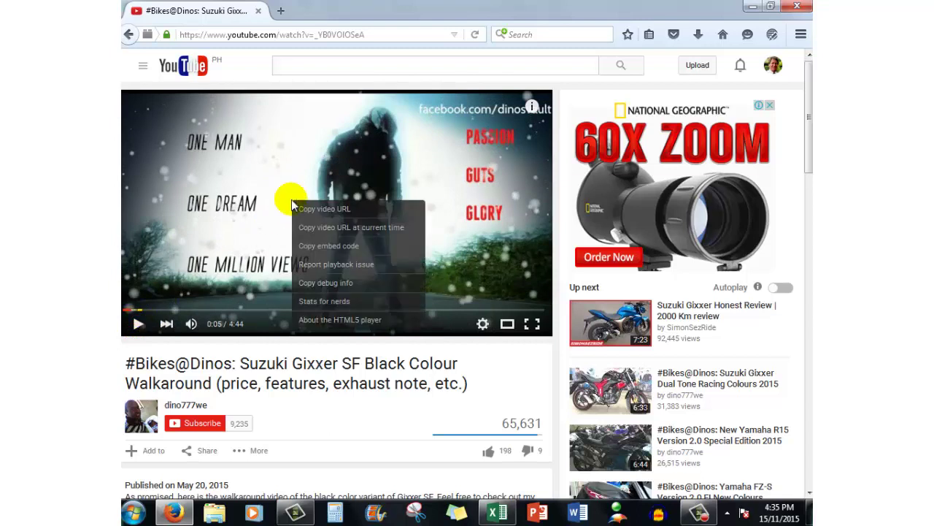
{"action": "left_click", "coordinate": [326, 210]}
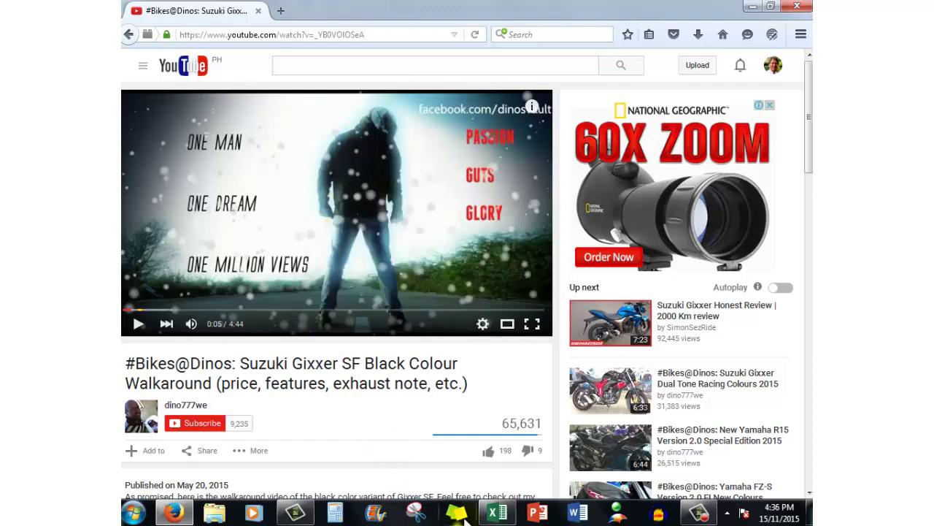
{"action": "left_click", "coordinate": [497, 513]}
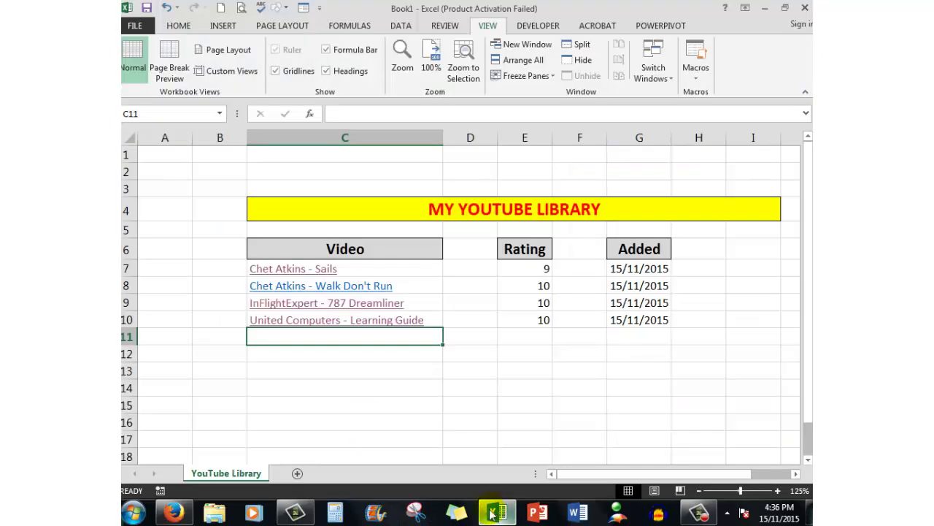
{"action": "right_click", "coordinate": [312, 342]}
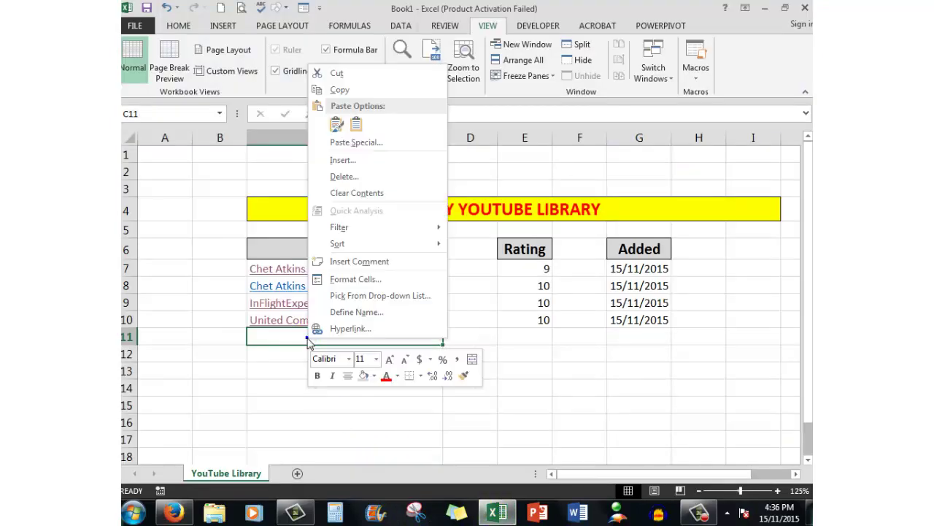
{"action": "left_click", "coordinate": [335, 125]}
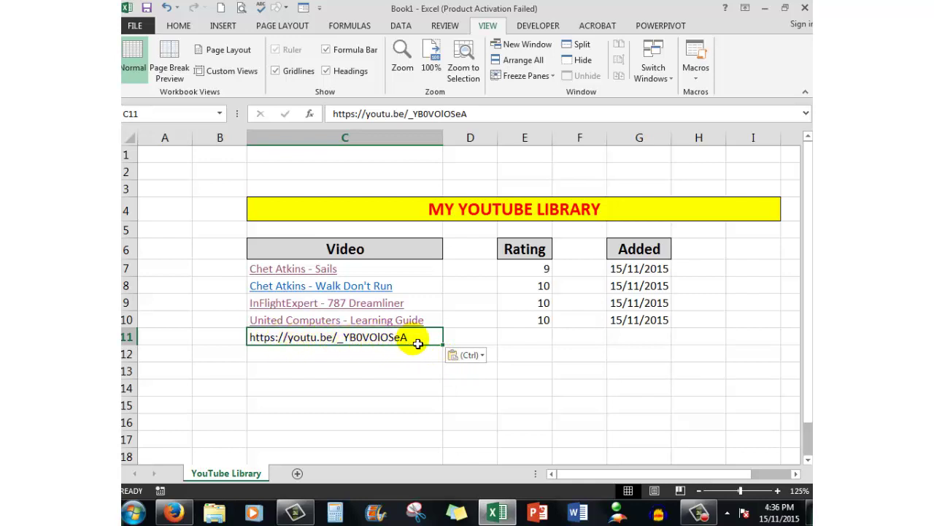
{"action": "right_click", "coordinate": [400, 341]}
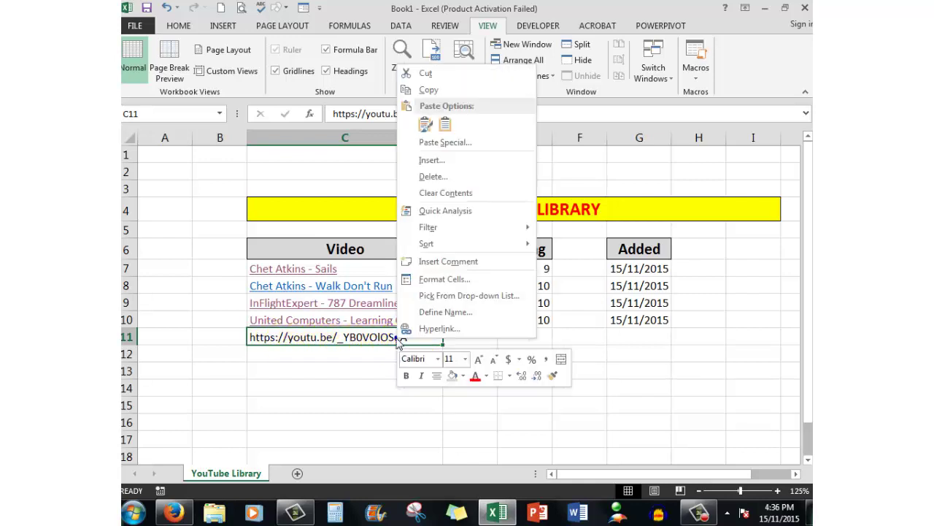
{"action": "left_click", "coordinate": [429, 332]}
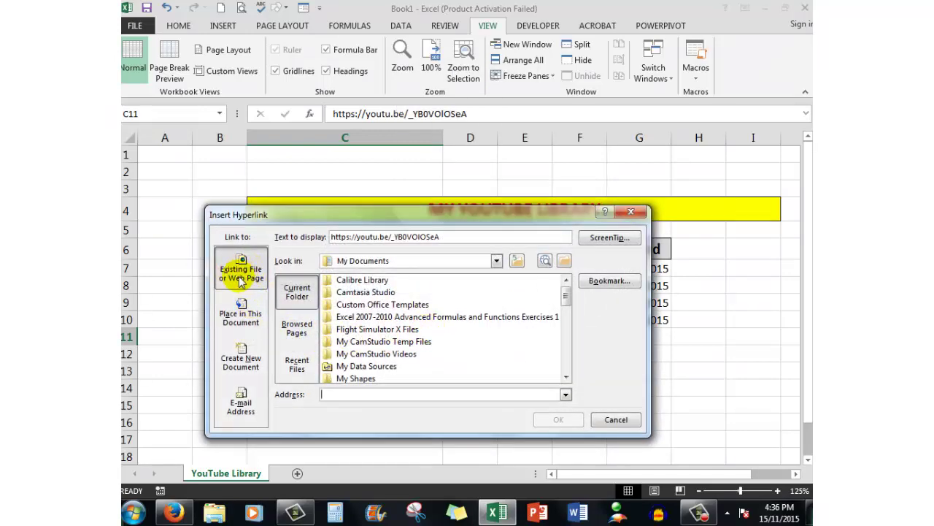
{"action": "right_click", "coordinate": [338, 398]}
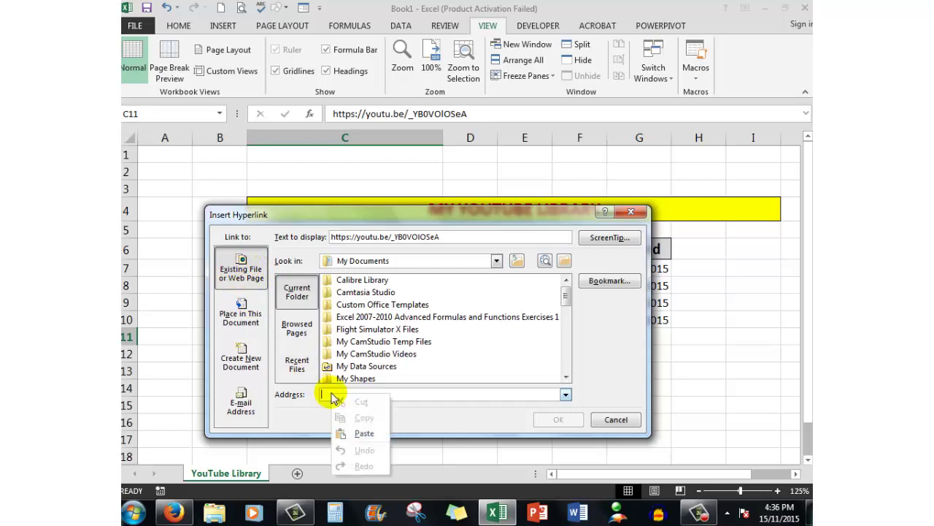
{"action": "left_click", "coordinate": [362, 433]}
{"action": "left_click", "coordinate": [431, 235]}
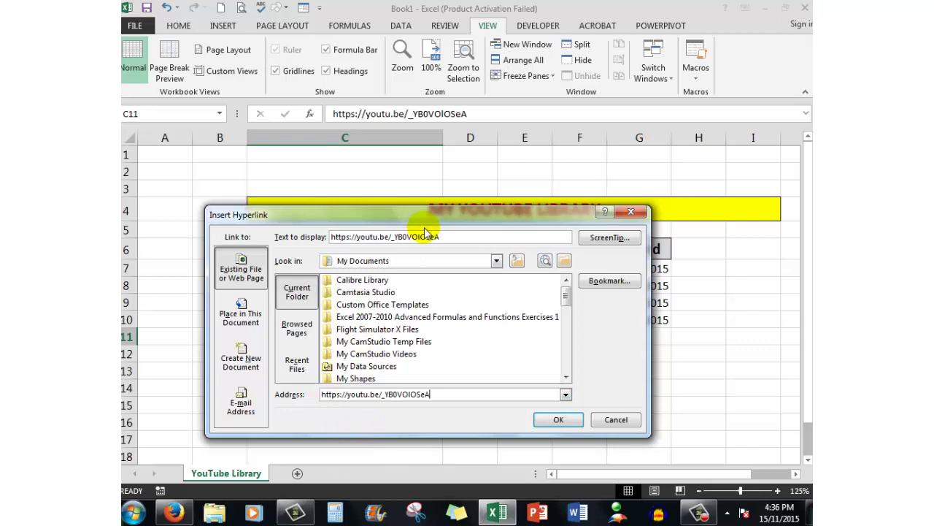
{"action": "left_click_drag", "start_coordinate": [453, 240], "coordinate": [312, 241]}
{"action": "type", "text": "Suzki Glixxer"}
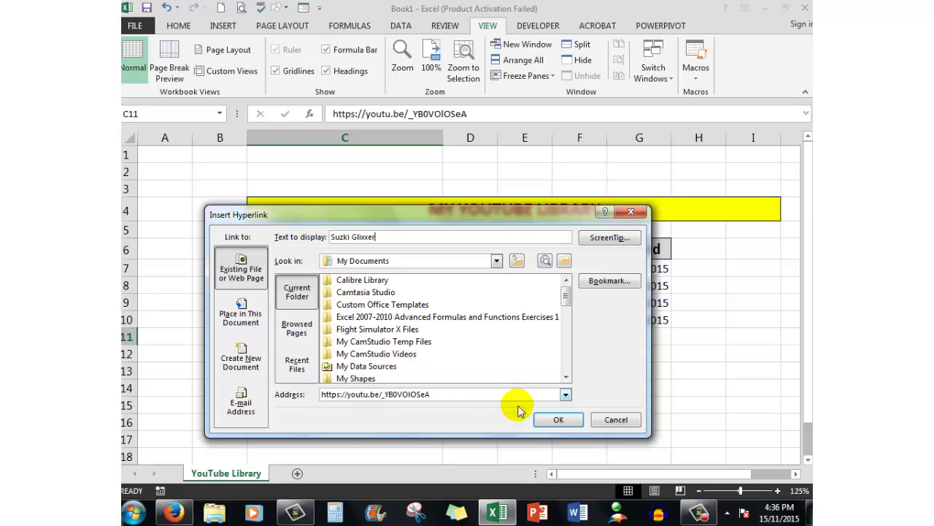
{"action": "left_click", "coordinate": [557, 421]}
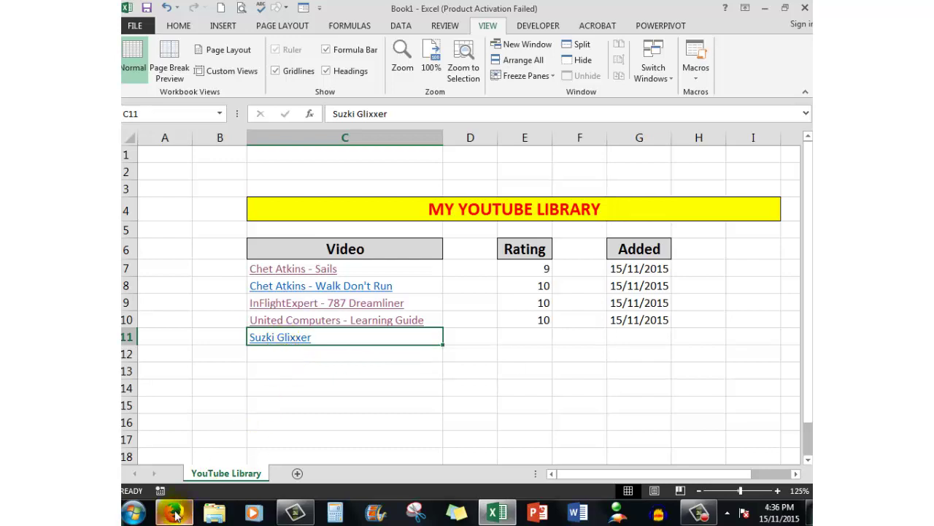
Step: Give the Suzki Glixxer video a rating of 7 and enter the current date, 15/11/2015, as its Added date
{"action": "mouse_move", "coordinate": [176, 516]}
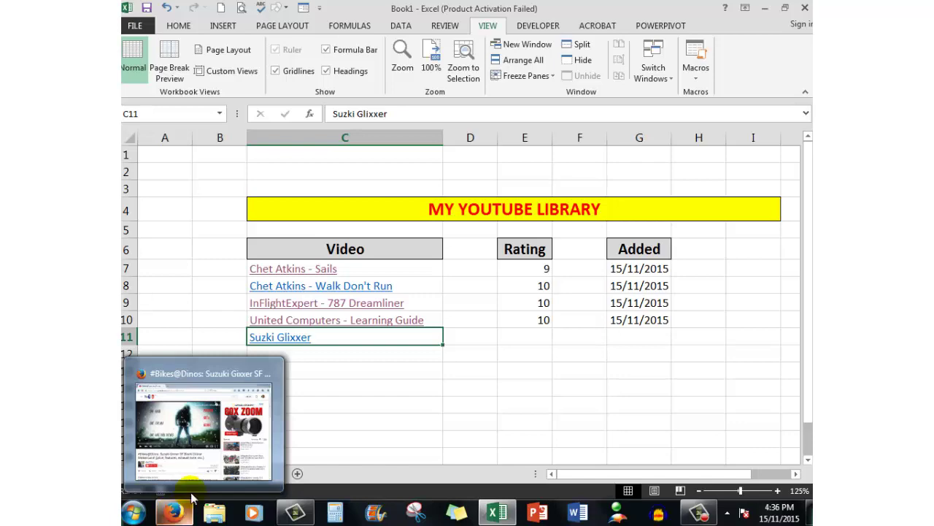
{"action": "mouse_move", "coordinate": [268, 375]}
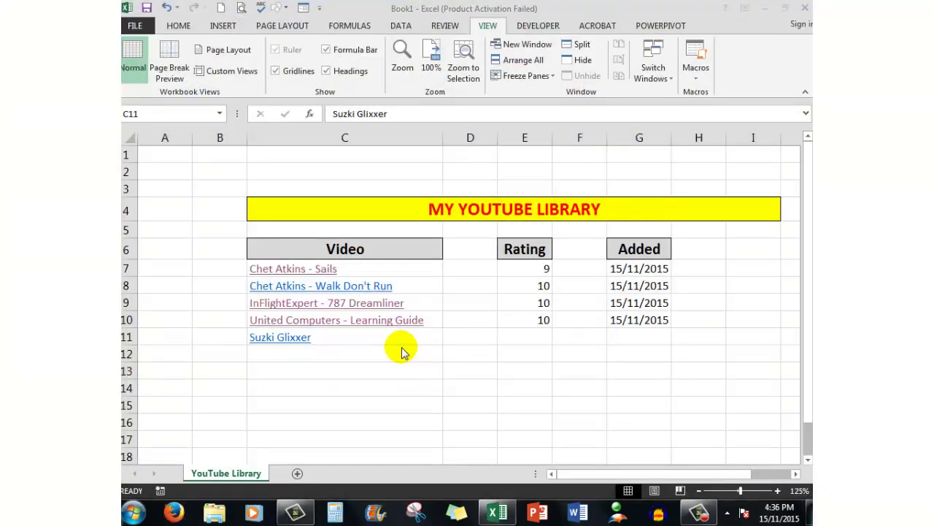
{"action": "left_click", "coordinate": [535, 337]}
{"action": "left_click", "coordinate": [559, 338]}
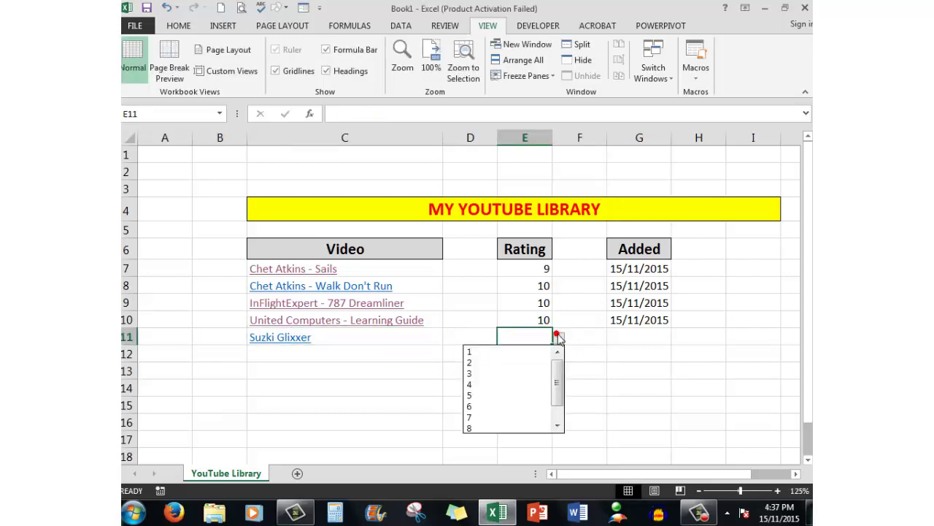
{"action": "left_click", "coordinate": [473, 417]}
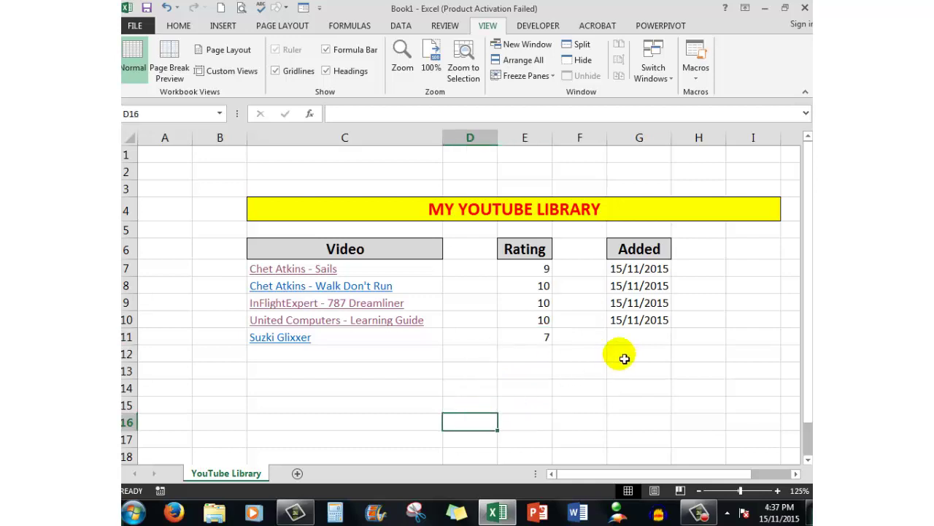
{"action": "left_click", "coordinate": [636, 337]}
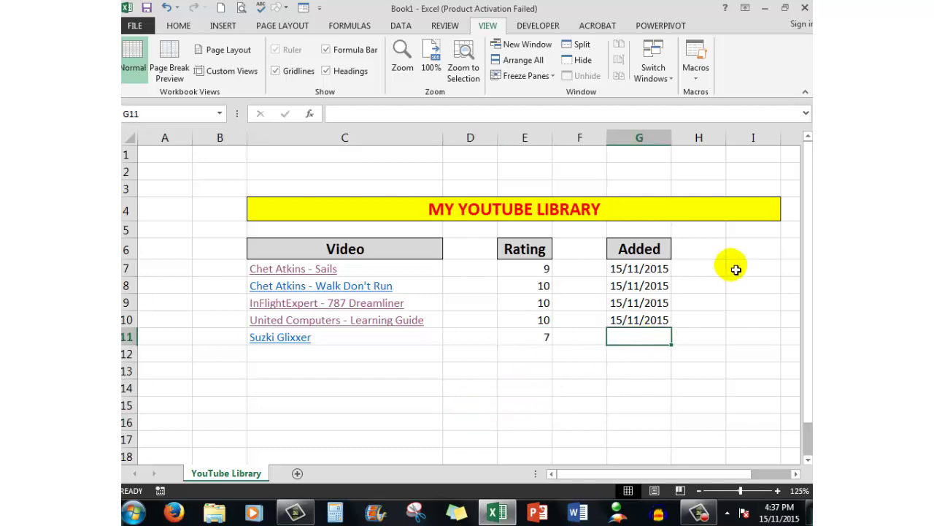
{"action": "key", "text": "ctrl+semicolon"}
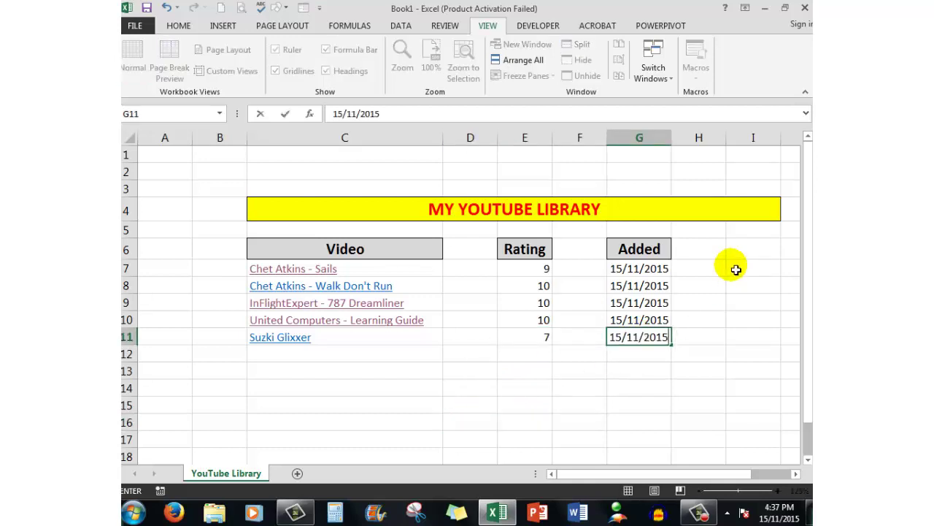
{"action": "left_click", "coordinate": [286, 353]}
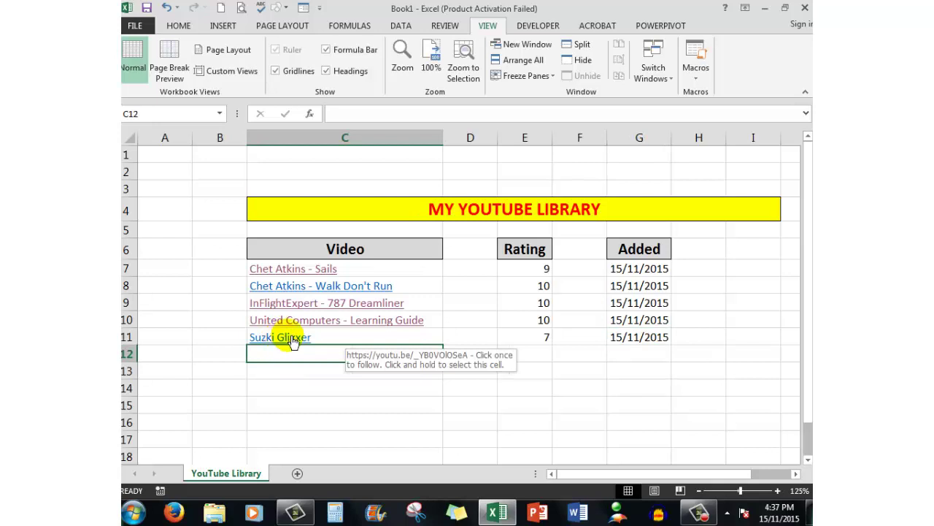
Step: Test the Suzki Glixxer hyperlink by opening its video in the browser, and pause the playback
{"action": "left_click", "coordinate": [291, 341]}
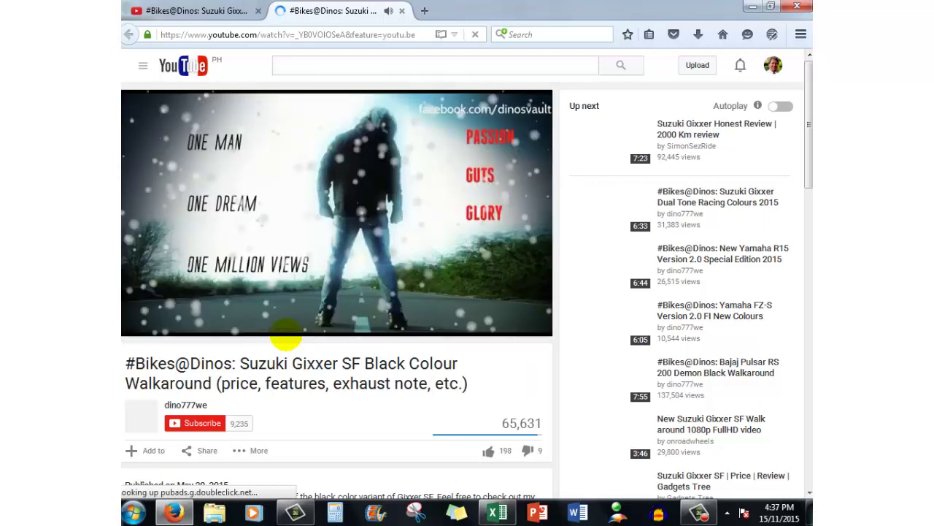
{"action": "right_click", "coordinate": [294, 181]}
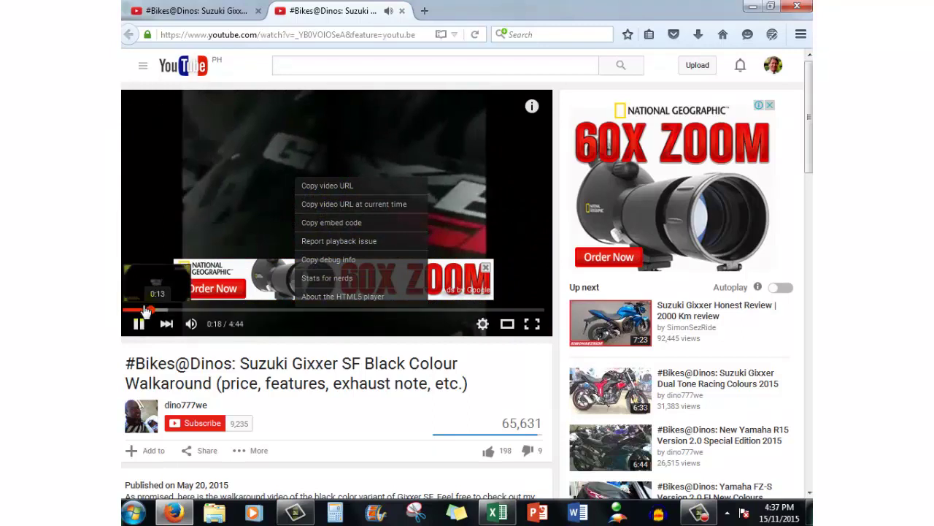
{"action": "key", "text": "space"}
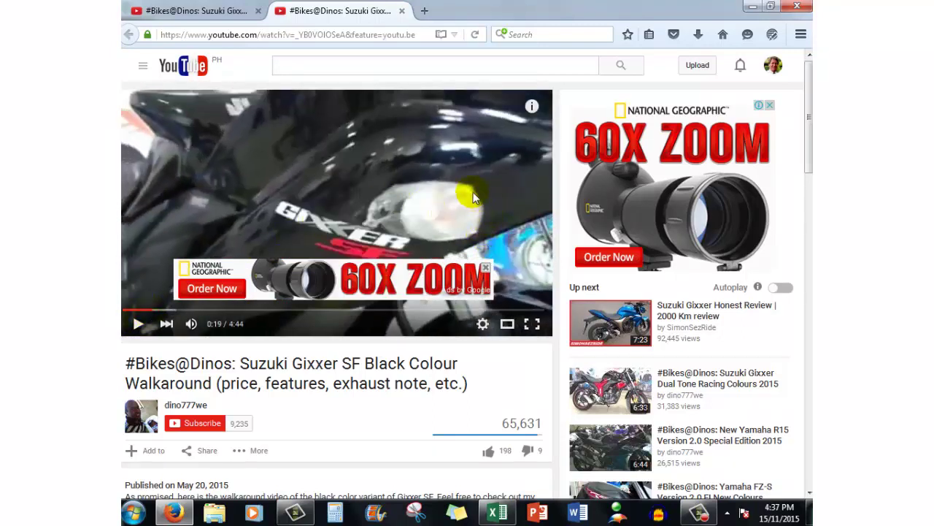
Step: Return to Excel and sort the video list by the Video column's values from A to Z
{"action": "left_click", "coordinate": [501, 515]}
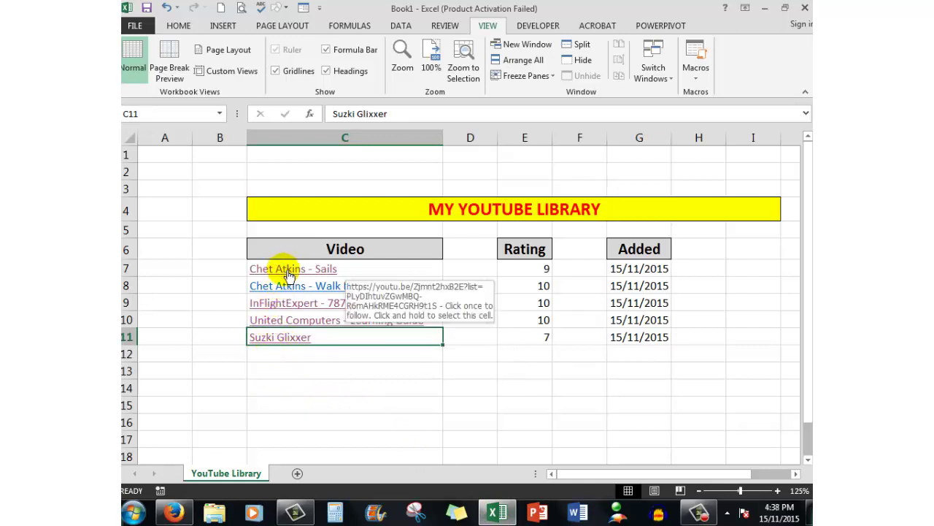
{"action": "left_click", "coordinate": [289, 354]}
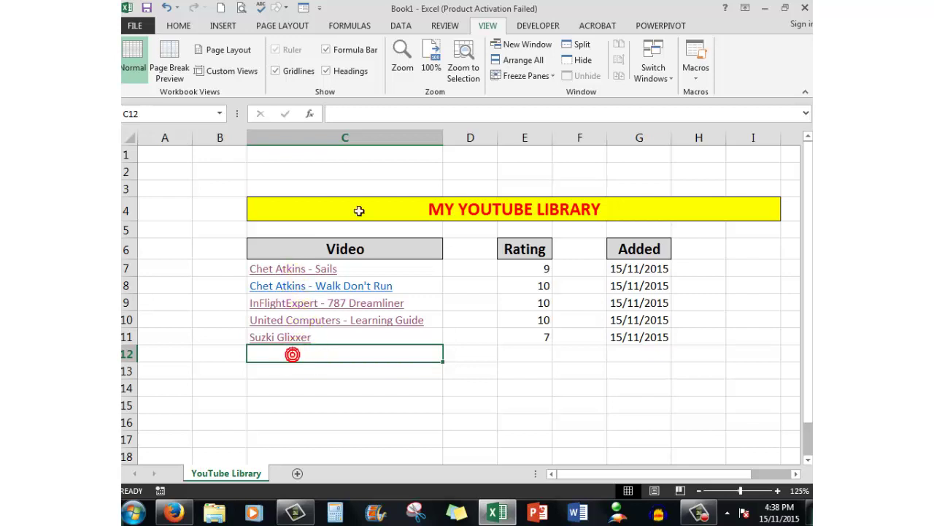
{"action": "left_click", "coordinate": [401, 27]}
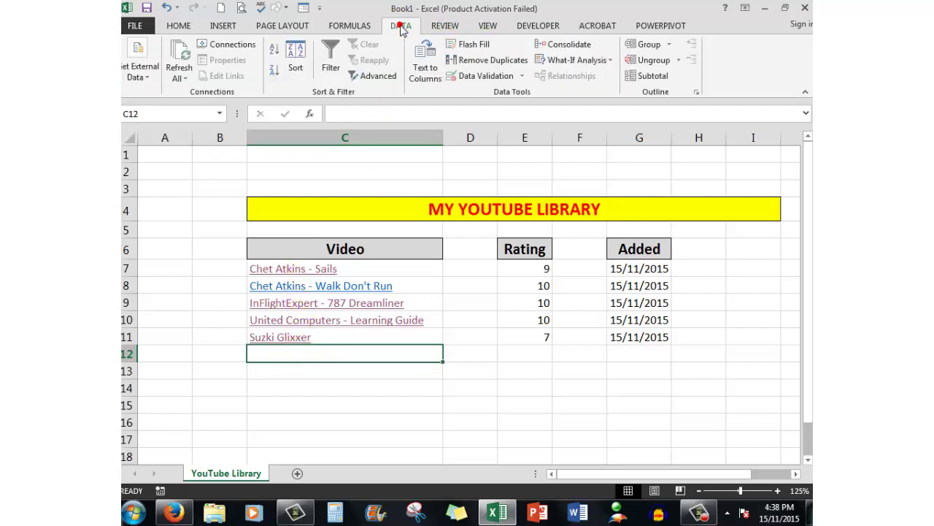
{"action": "left_click", "coordinate": [296, 52]}
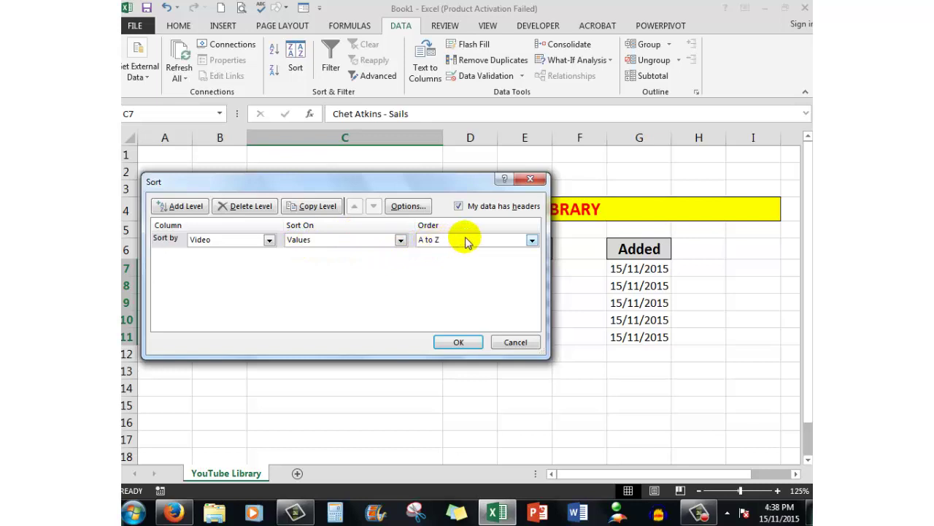
{"action": "left_click", "coordinate": [455, 343]}
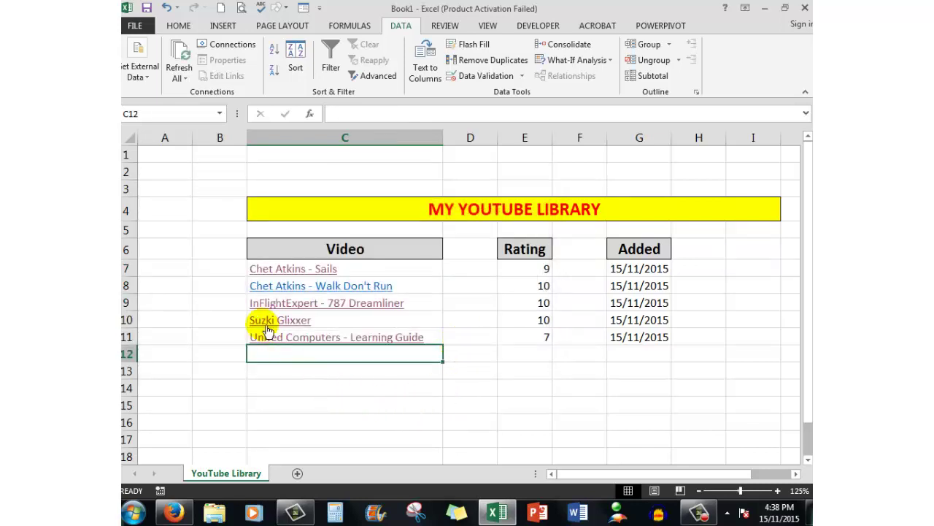